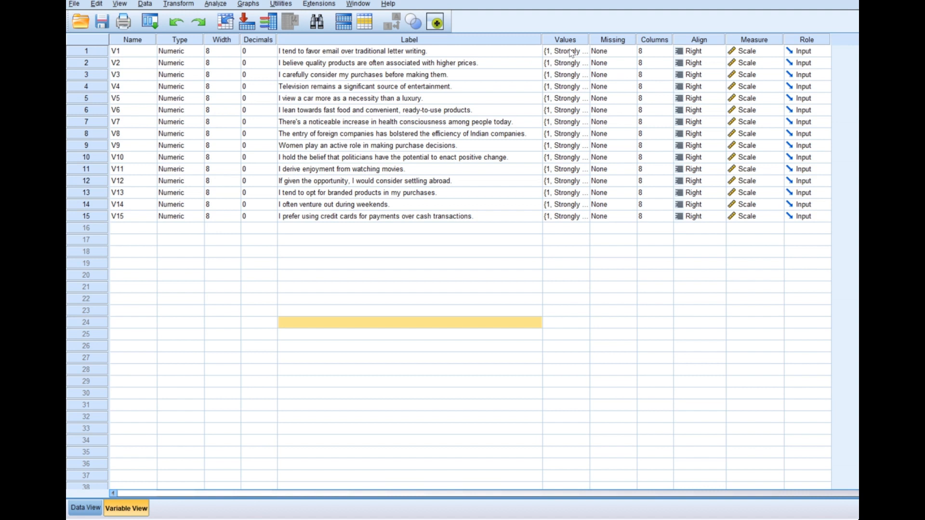
Review the value labels defined for variable V1 and close them without changes
left_click(571, 52)
left_click(585, 51)
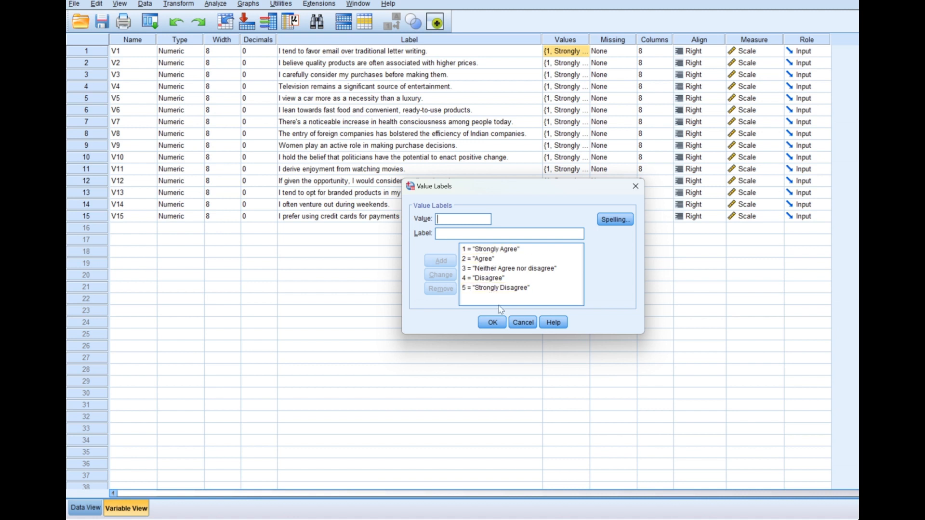
left_click(523, 322)
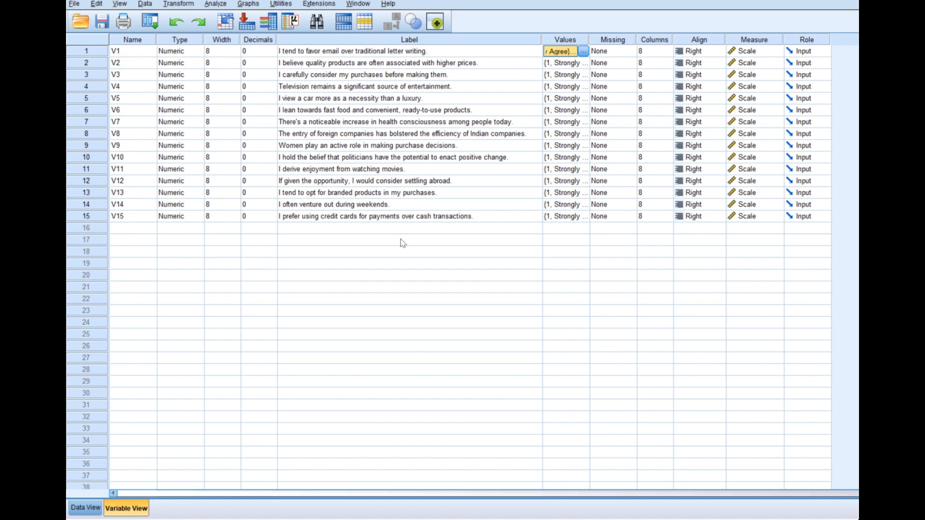
Start a Hierarchical Cluster analysis and include all fifteen statement variables, V1 to V15
left_click(213, 4)
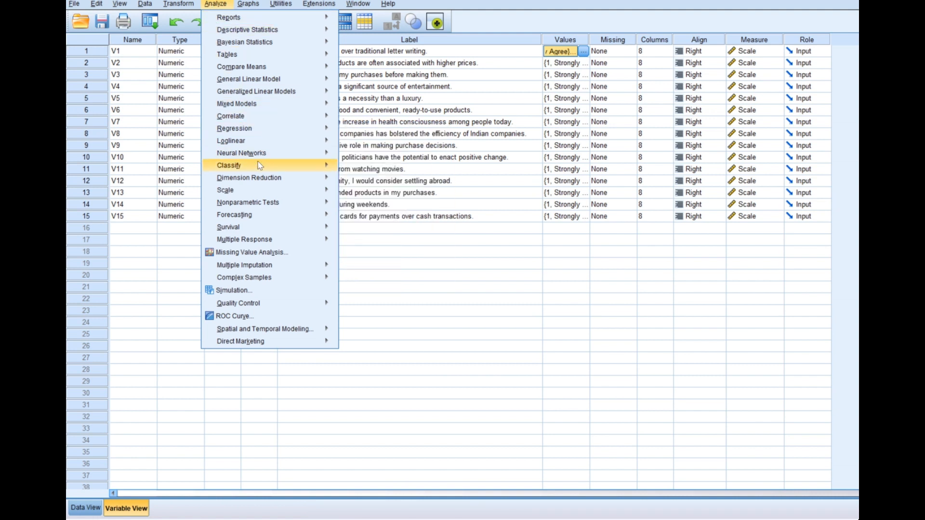
mouse_move(261, 179)
mouse_move(285, 170)
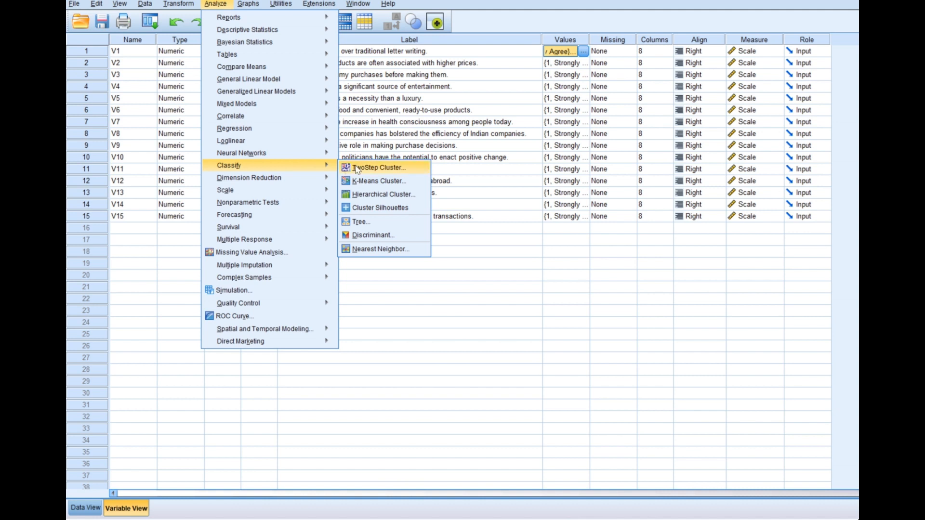
left_click(369, 195)
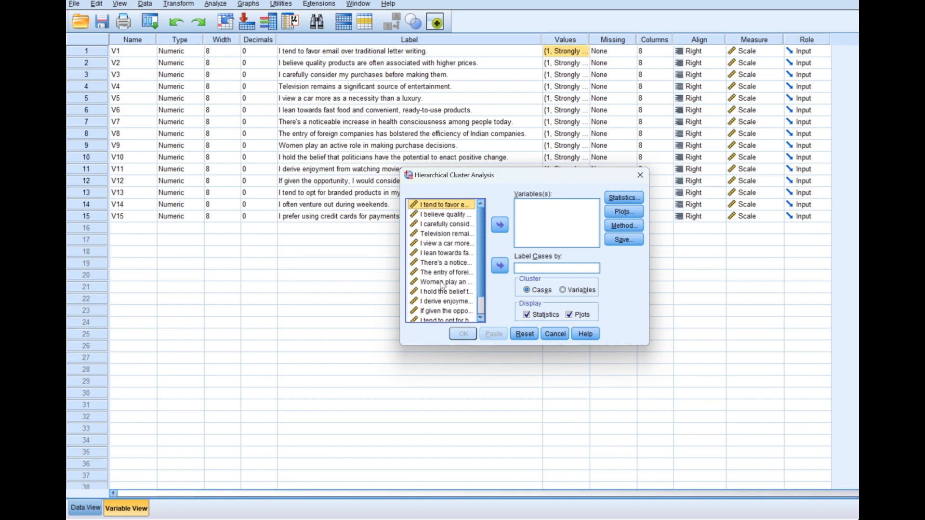
key("ctrl+a")
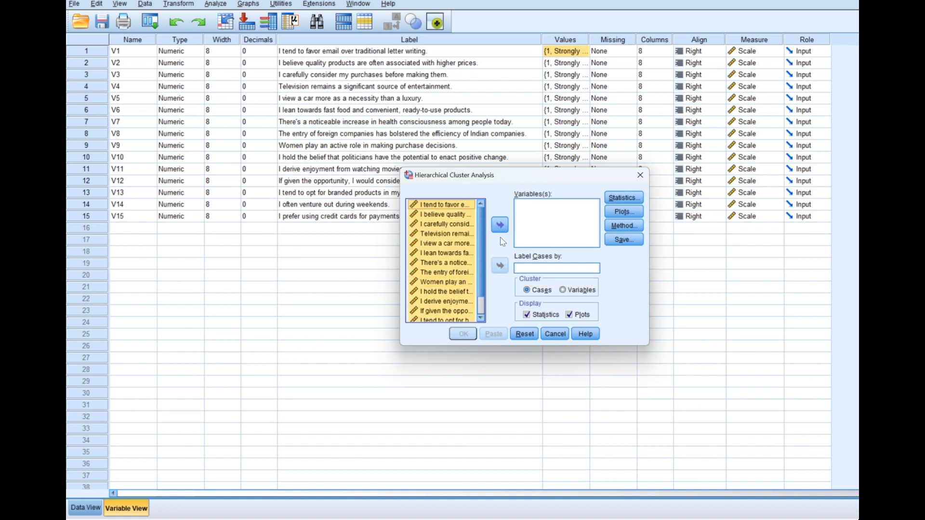
left_click(500, 225)
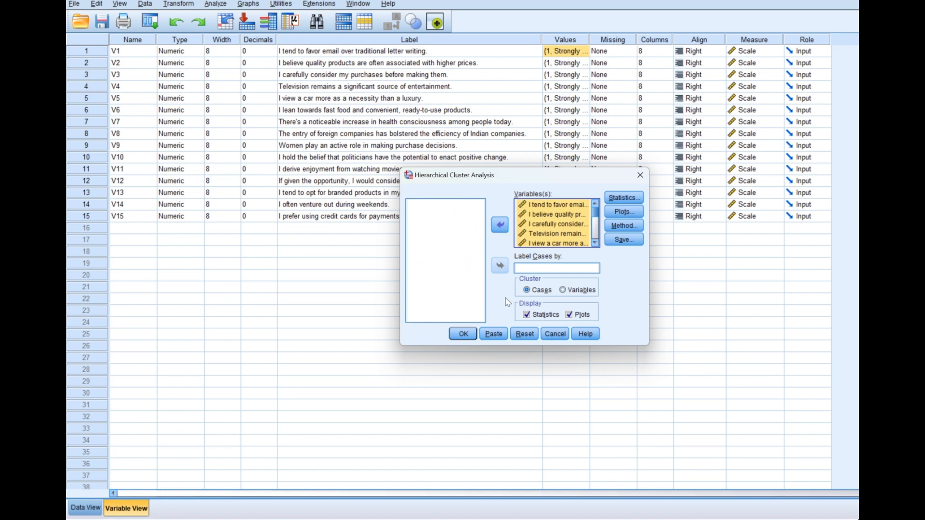
Turn off the statistics display, keep the dendrogram and the vertical all-clusters icicle plot, and run the hierarchical clustering
left_click(527, 315)
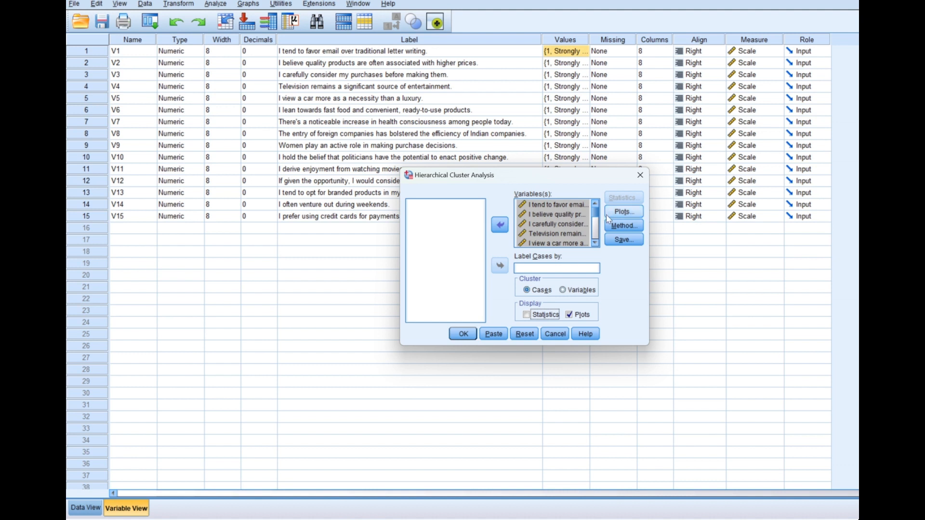
left_click(619, 213)
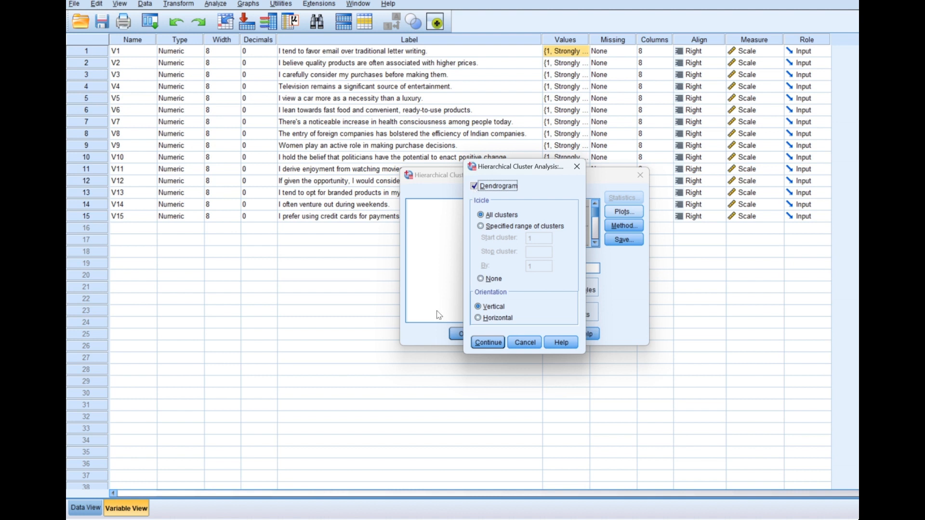
left_click(484, 346)
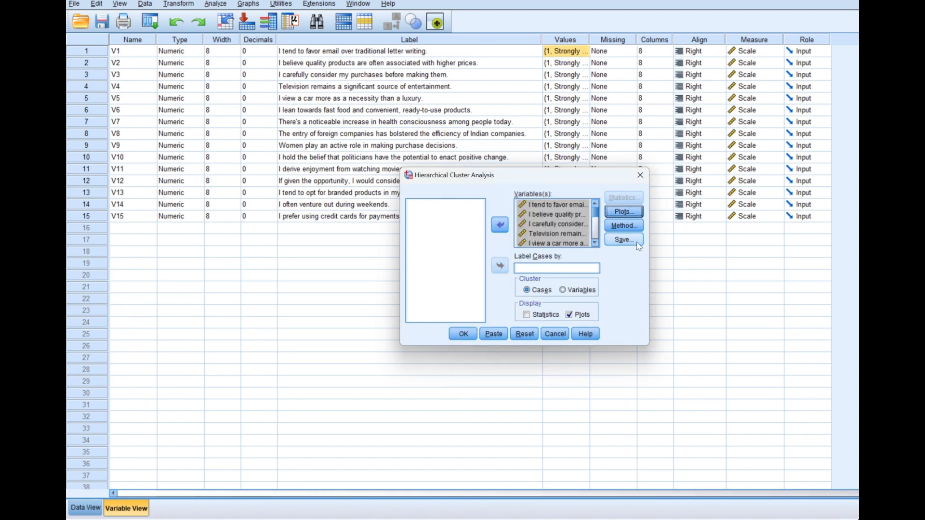
left_click(464, 334)
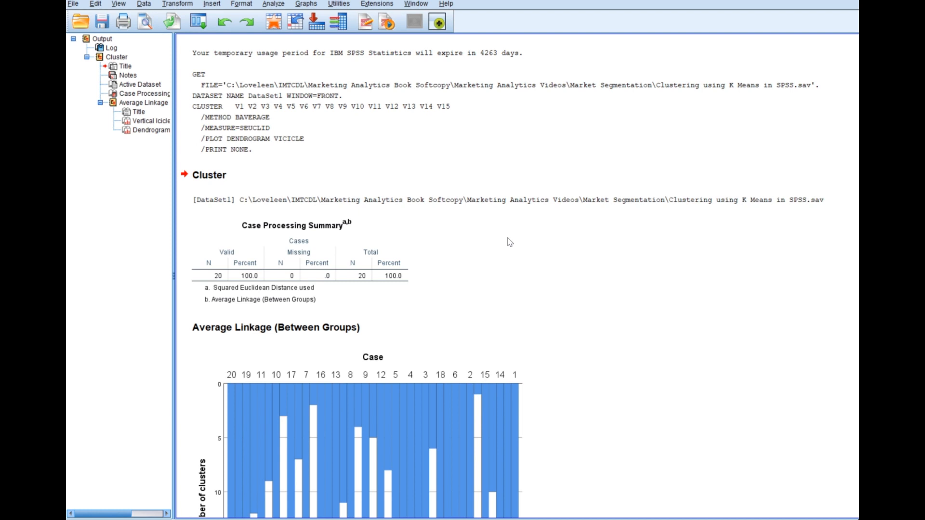
Examine the case processing summary, icicle plot and average linkage dendrogram in the hierarchical clustering output
scroll(495, 212, "down", 3)
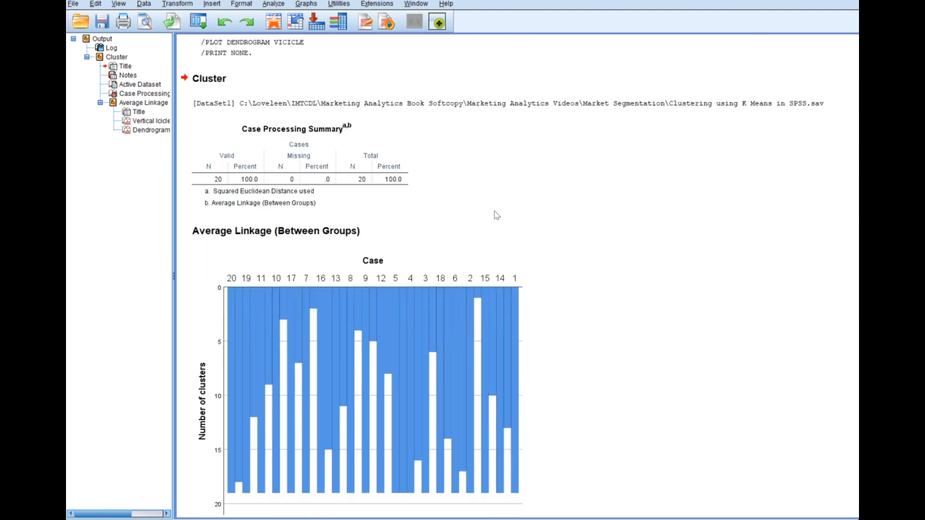
scroll(496, 215, "up", 2)
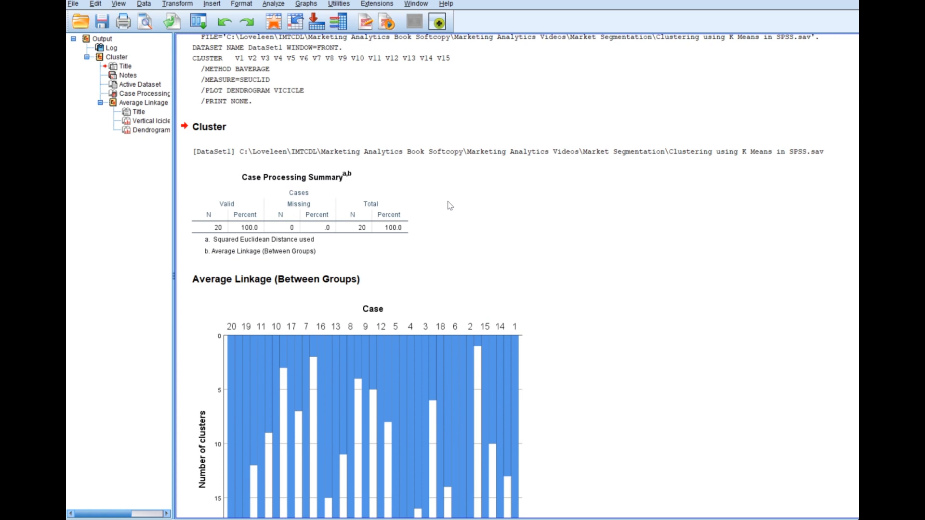
scroll(449, 205, "down", 10)
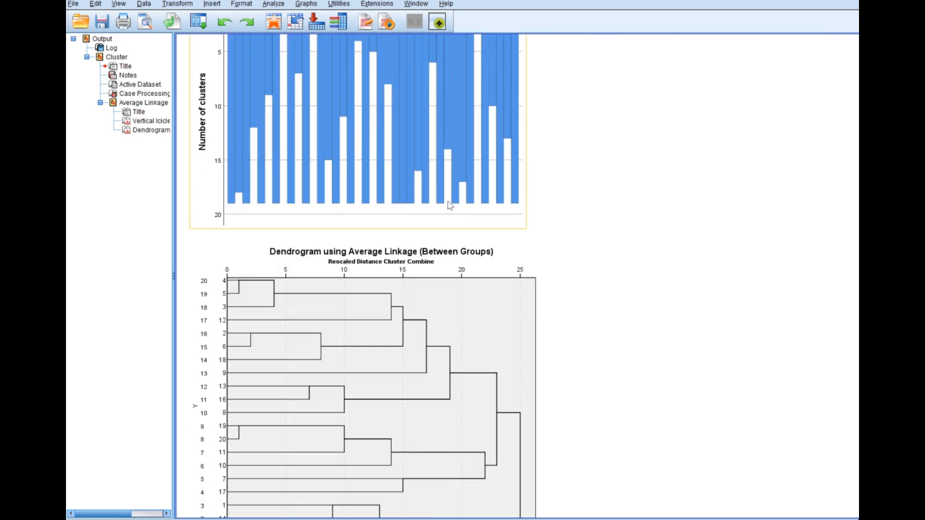
scroll(447, 201, "down", 1)
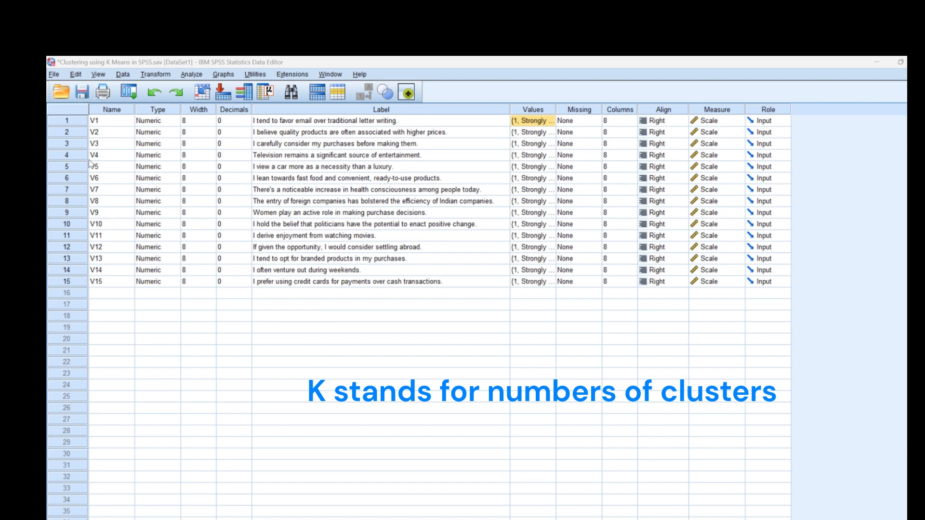
Look over the case responses in the data view and return to the variable definitions
key("ctrl+t")
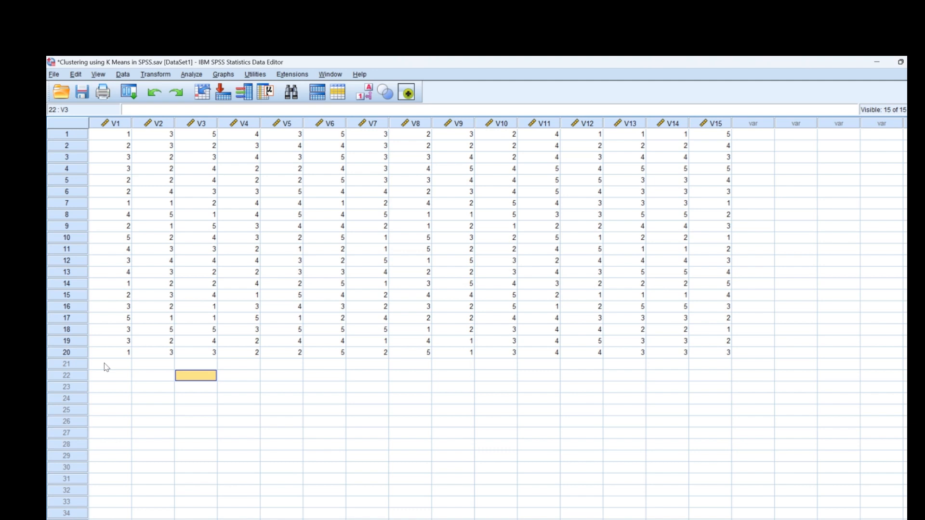
left_click(121, 519)
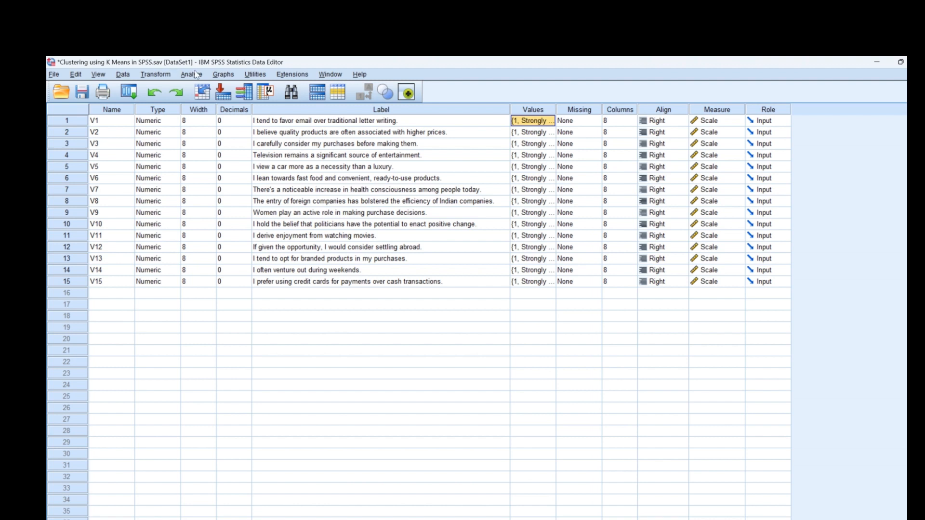
Start a K-Means Cluster analysis and include all fifteen statement variables, V1 to V15
left_click(196, 75)
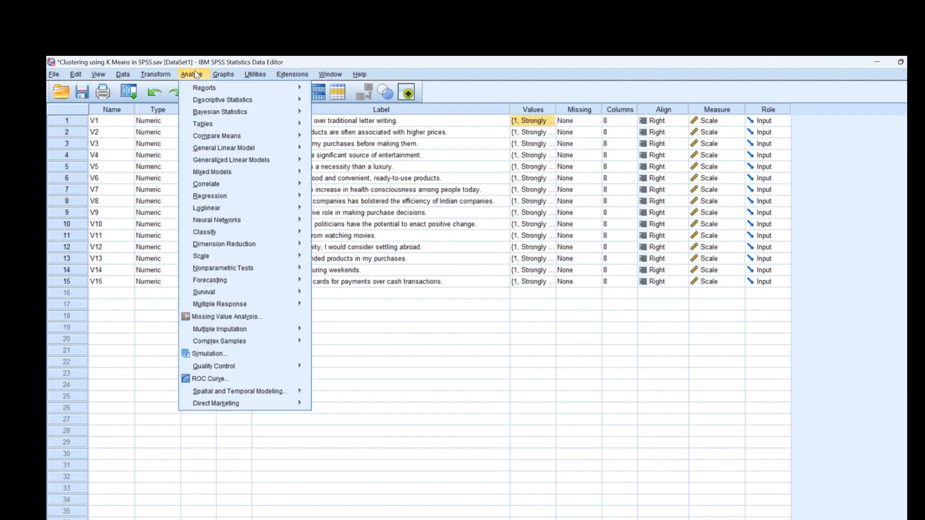
mouse_move(226, 235)
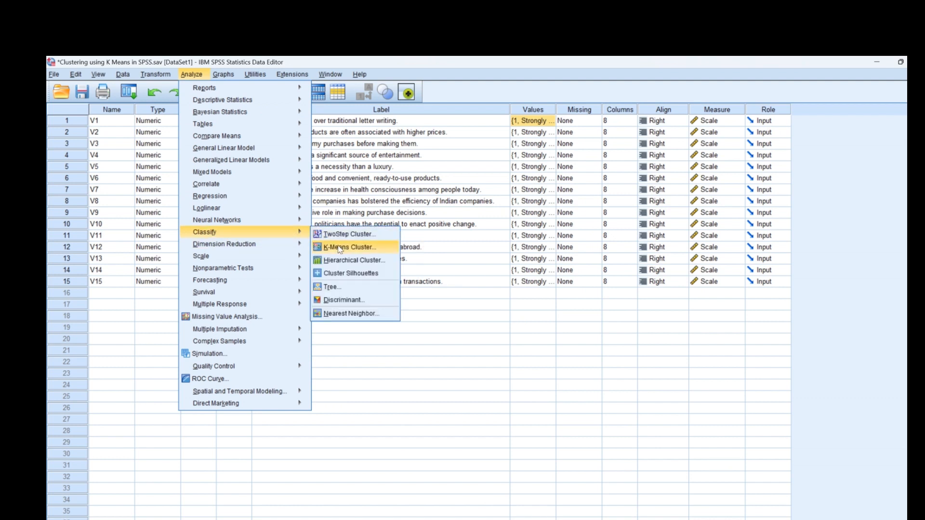
left_click(340, 248)
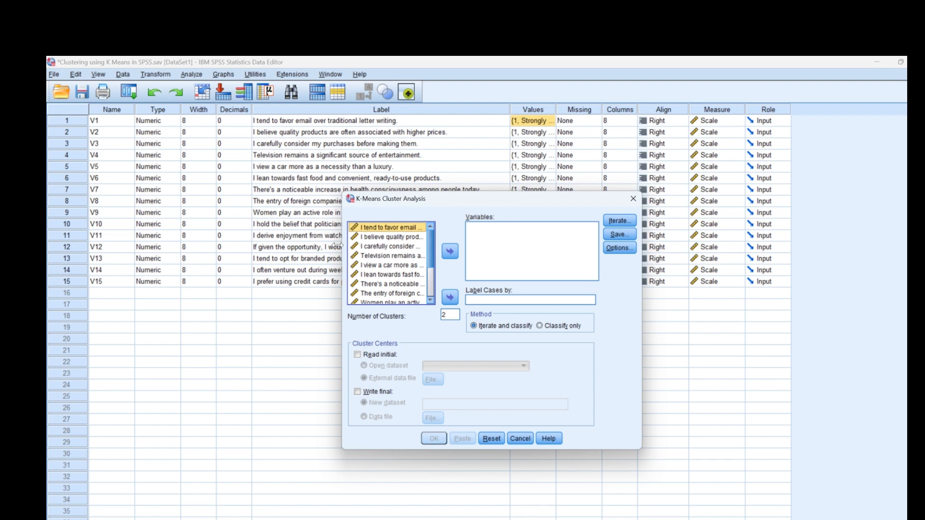
key("ctrl+a")
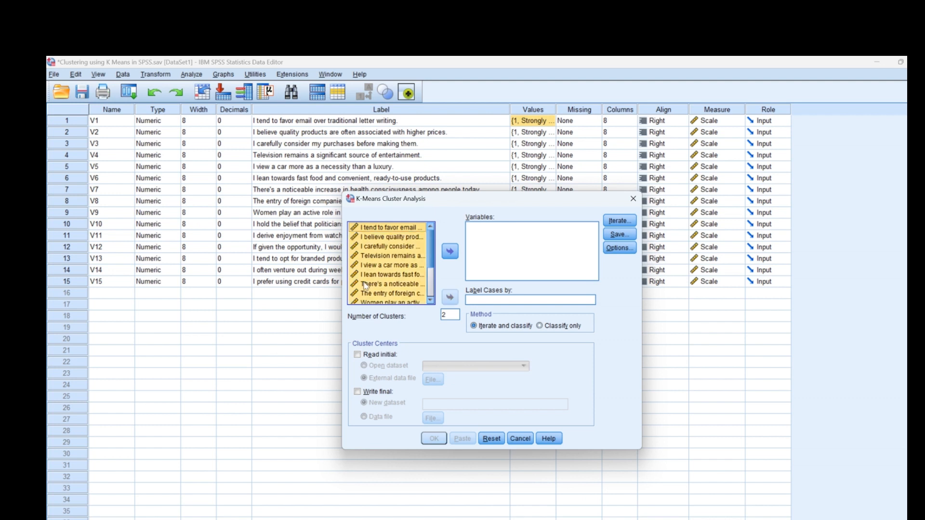
left_click(450, 252)
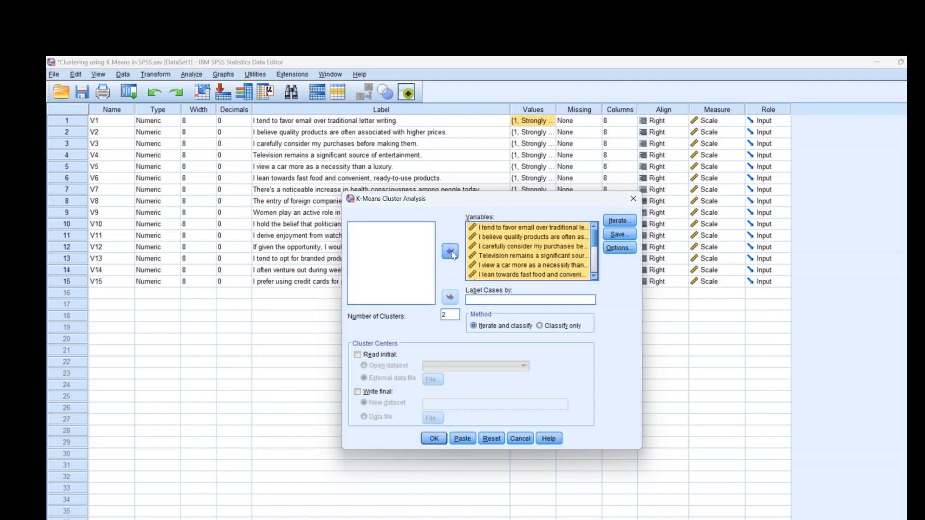
Set the number of clusters to 4 and the maximum iterations to 100
double_click(450, 314)
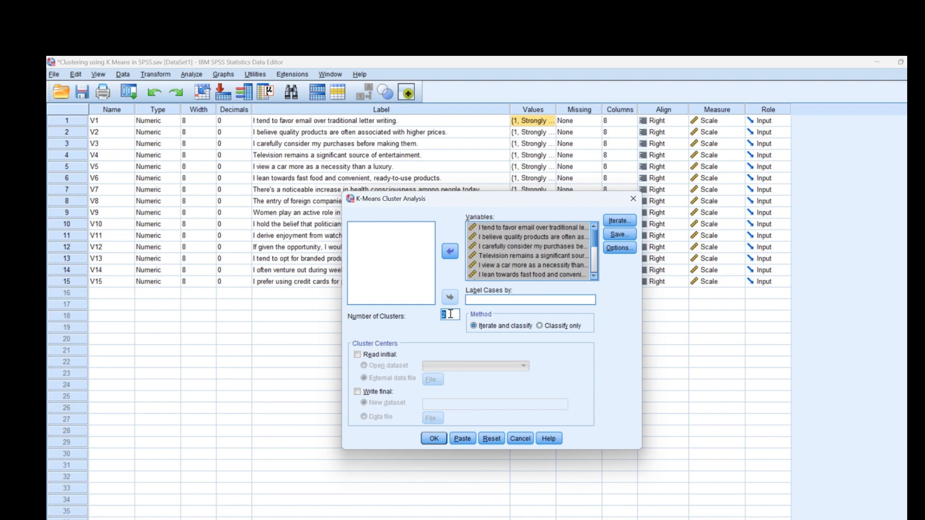
type("4")
left_click(619, 221)
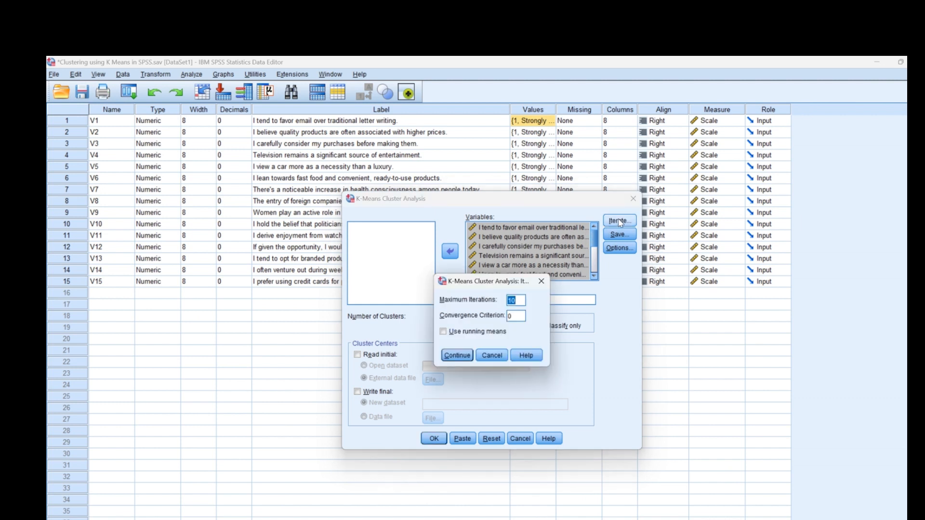
left_click(521, 301)
type("0")
left_click(457, 355)
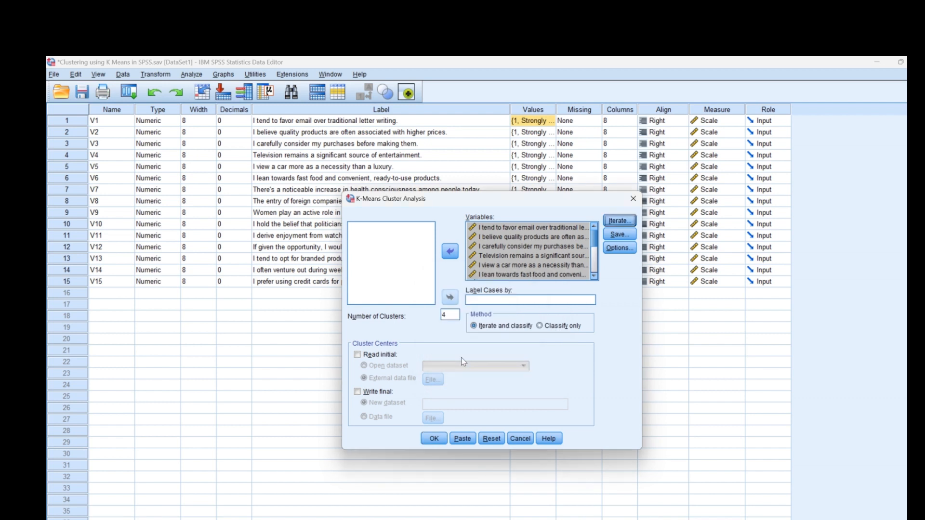
Add the ANOVA table to the initial cluster centers output and run the K-means analysis
left_click(609, 251)
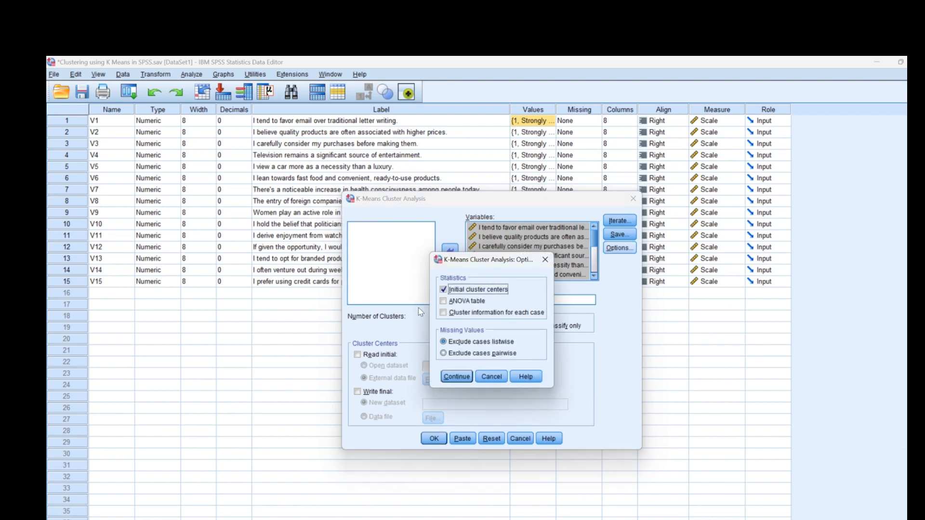
left_click(447, 306)
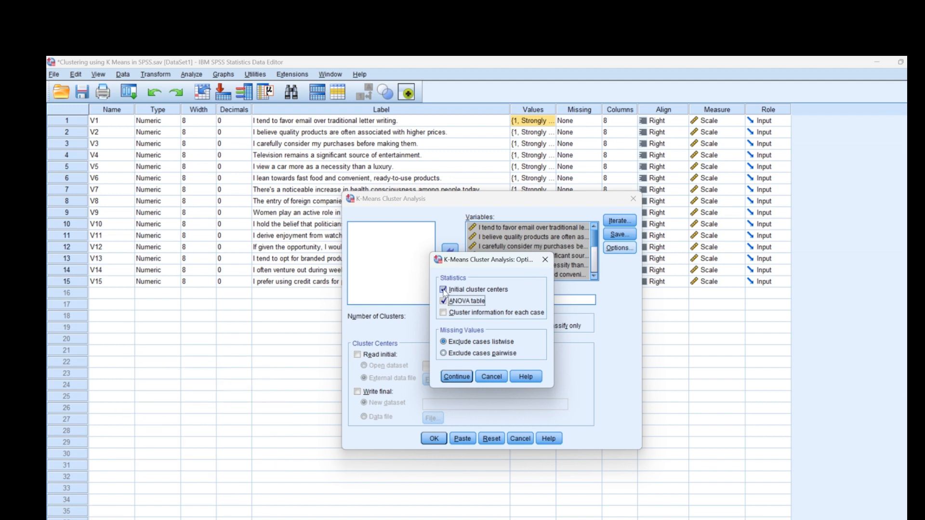
left_click(460, 381)
left_click(437, 440)
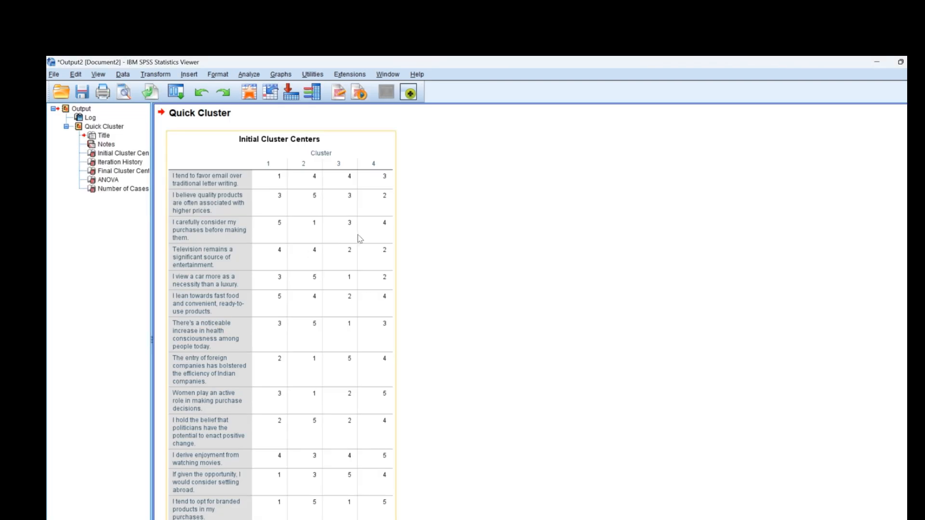
Go through the K-means output from the initial cluster centers to the table of case counts per cluster, and select that table
left_click(458, 244)
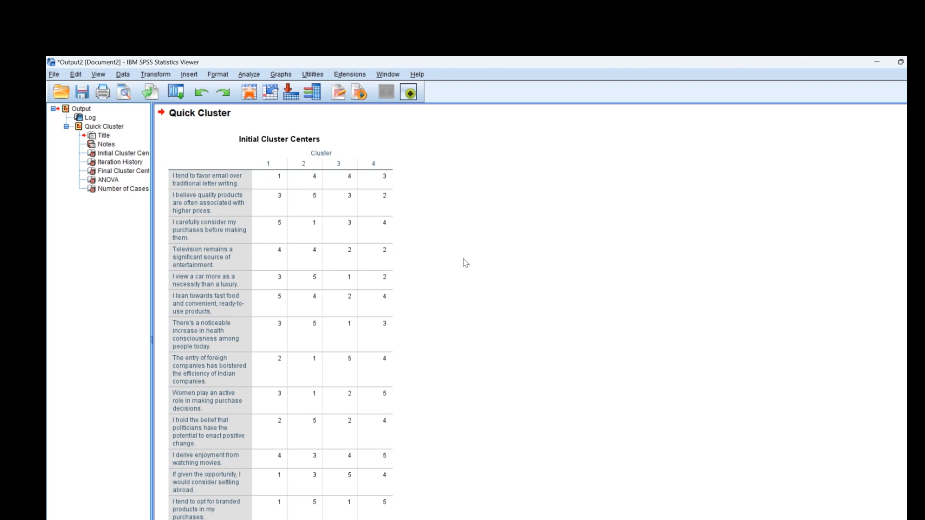
scroll(465, 262, "down", 20)
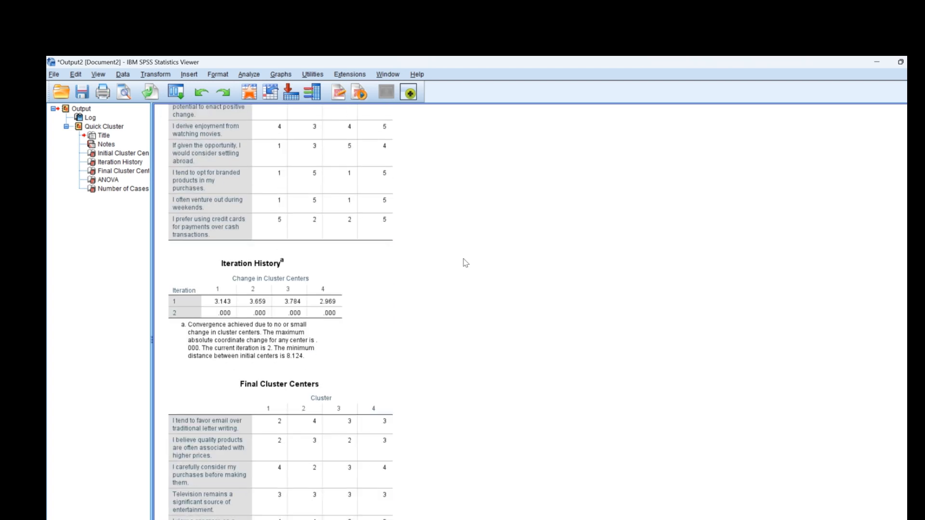
scroll(466, 263, "down", 10)
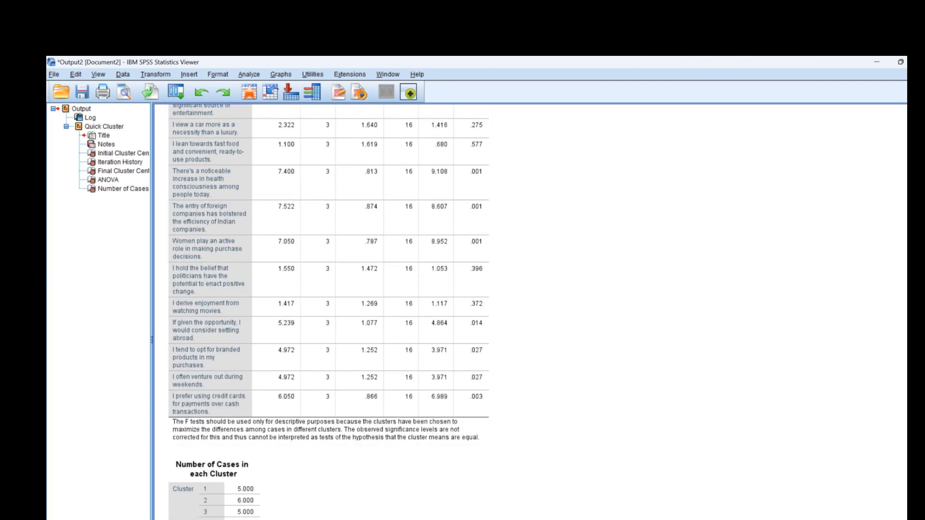
left_click(214, 496)
left_click(200, 469)
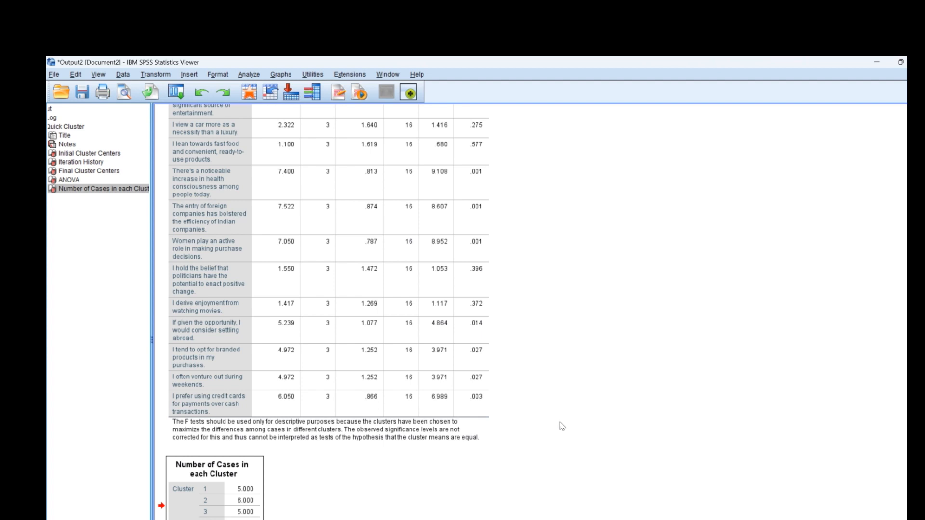
Examine the significance values in the ANOVA table to identify which statements differentiate the clusters
scroll(561, 427, "up", 3)
scroll(560, 426, "up", 5)
scroll(594, 382, "down", 3)
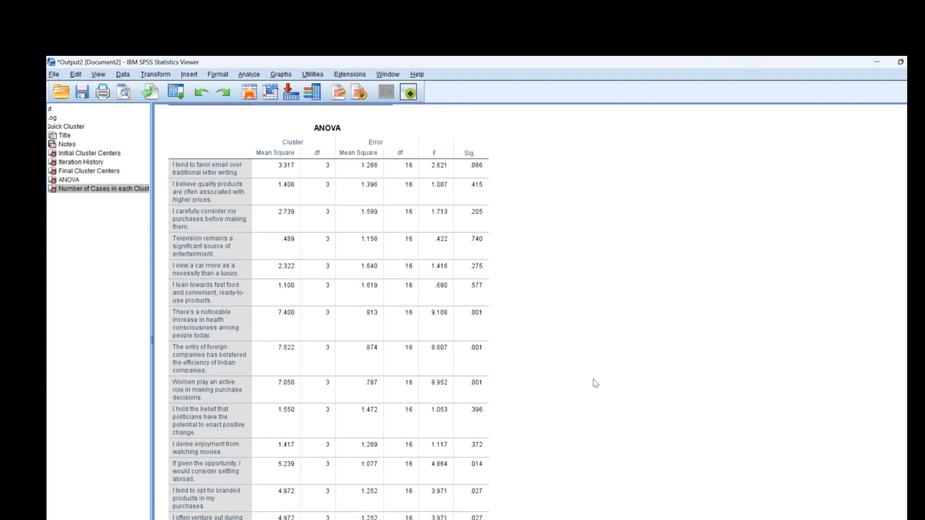
scroll(595, 381, "down", 2)
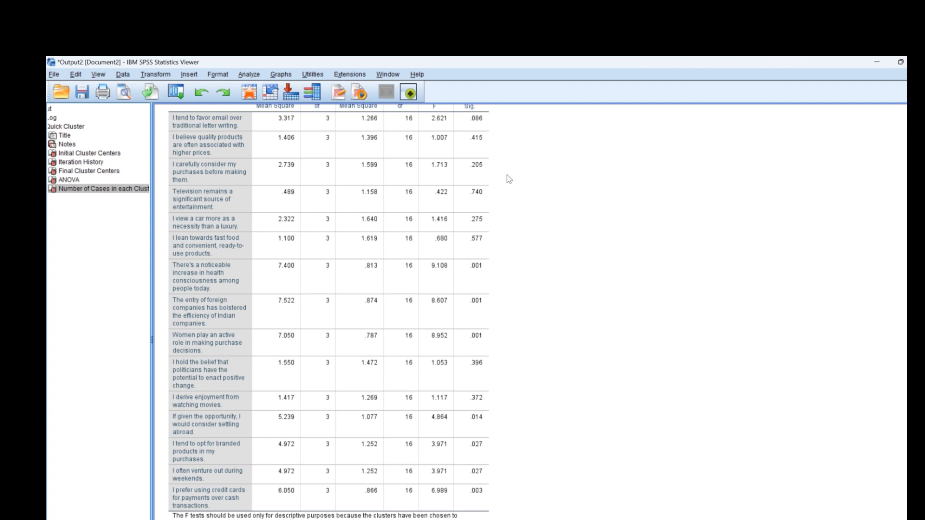
left_click(470, 282)
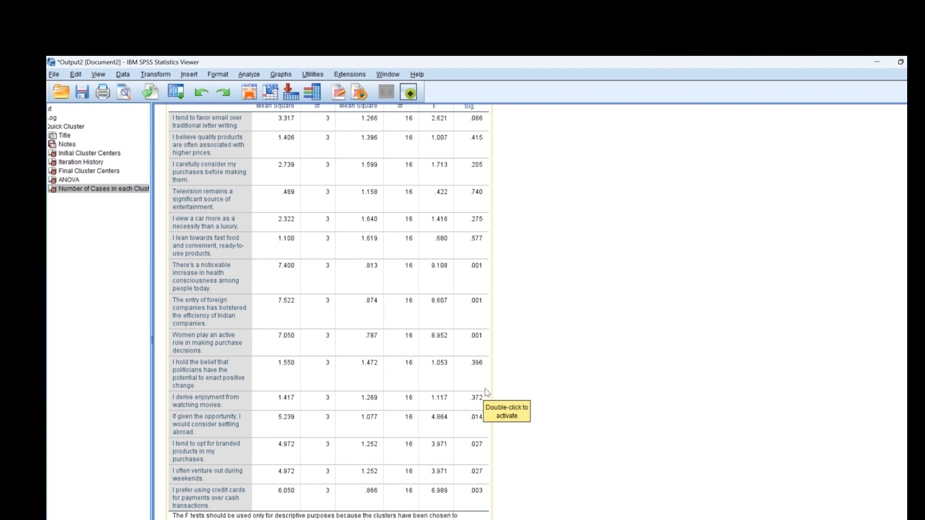
Examine the final cluster centers and the iteration history in the K-means output
scroll(576, 391, "down", 3)
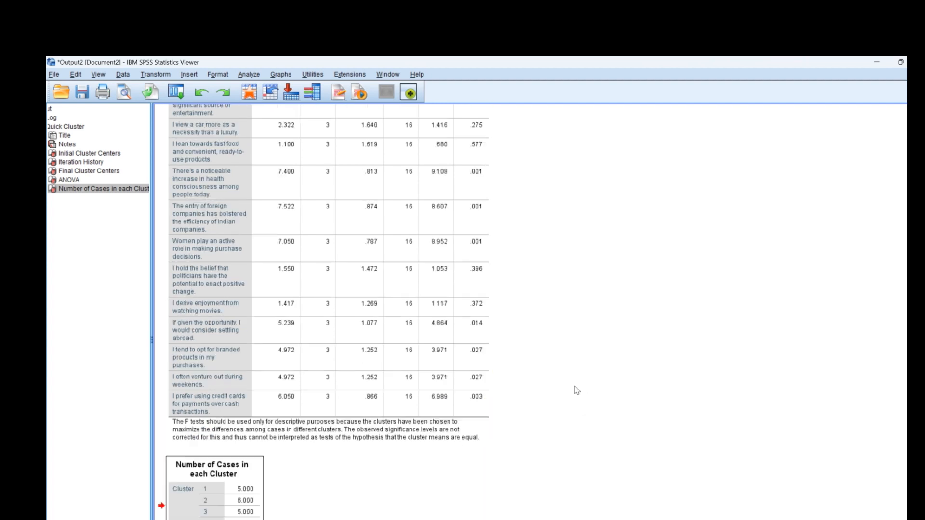
scroll(515, 404, "up", 10)
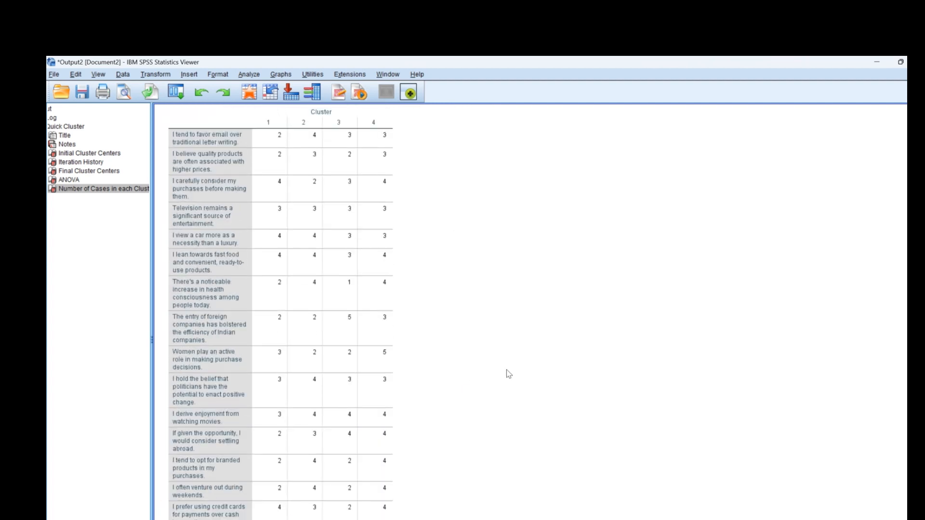
scroll(507, 369, "up", 4)
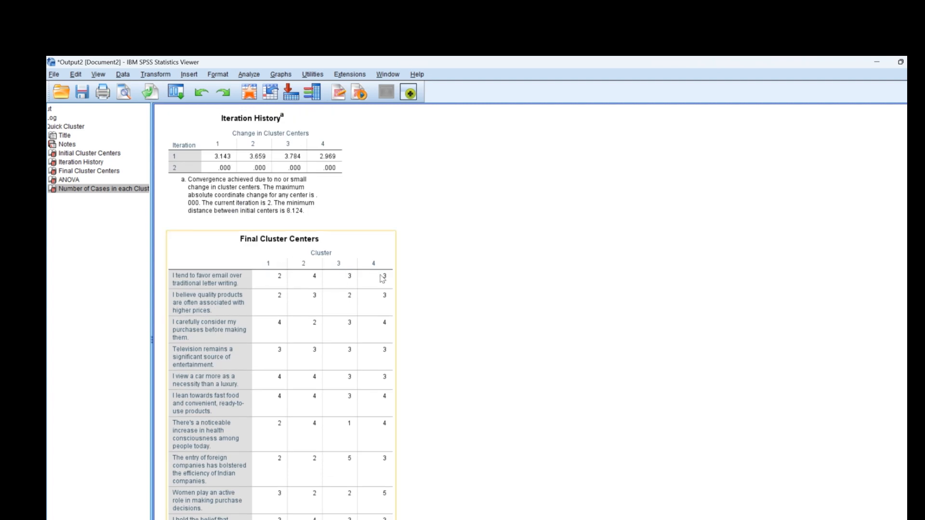
scroll(416, 292, "up", 2)
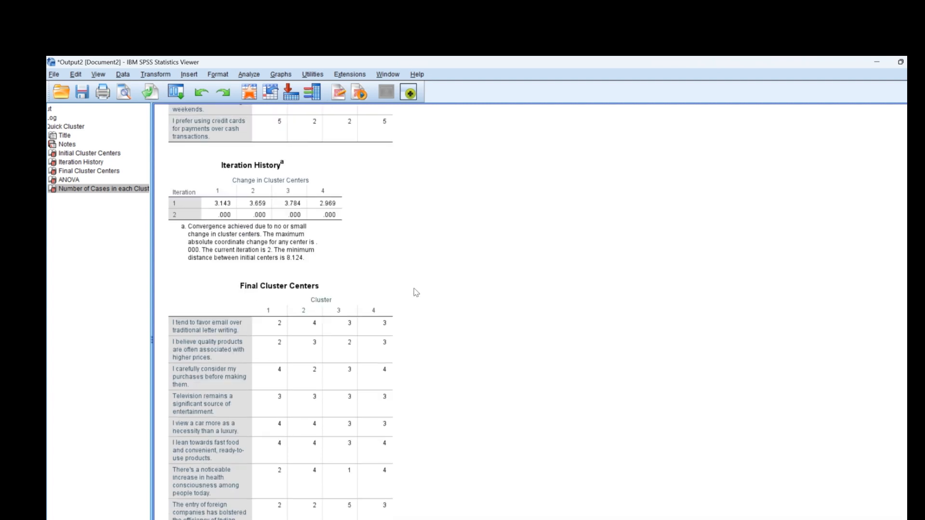